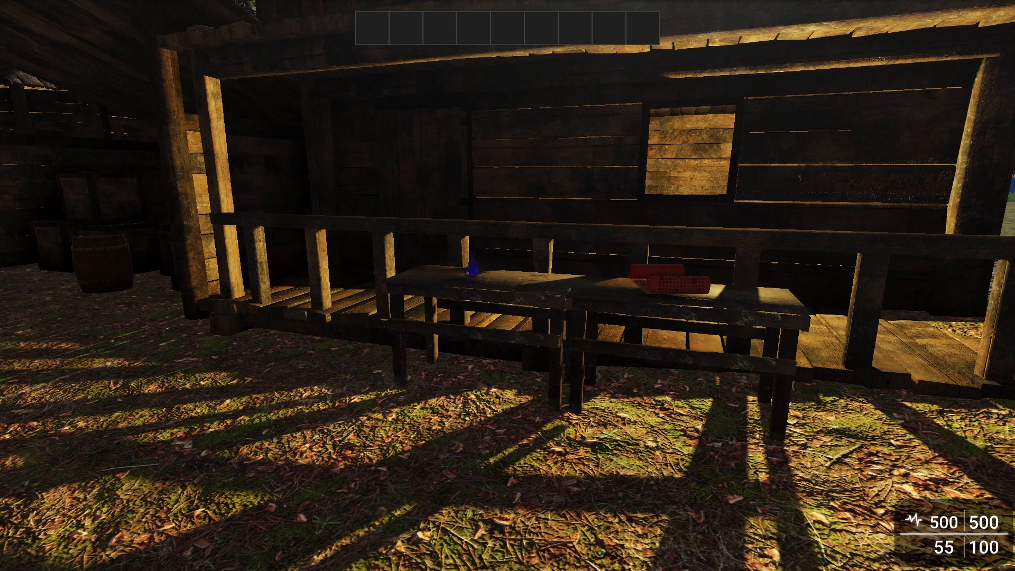
# Walk up to the red scroll on the table and collect the Fireball Spell.
pyautogui.press('w')
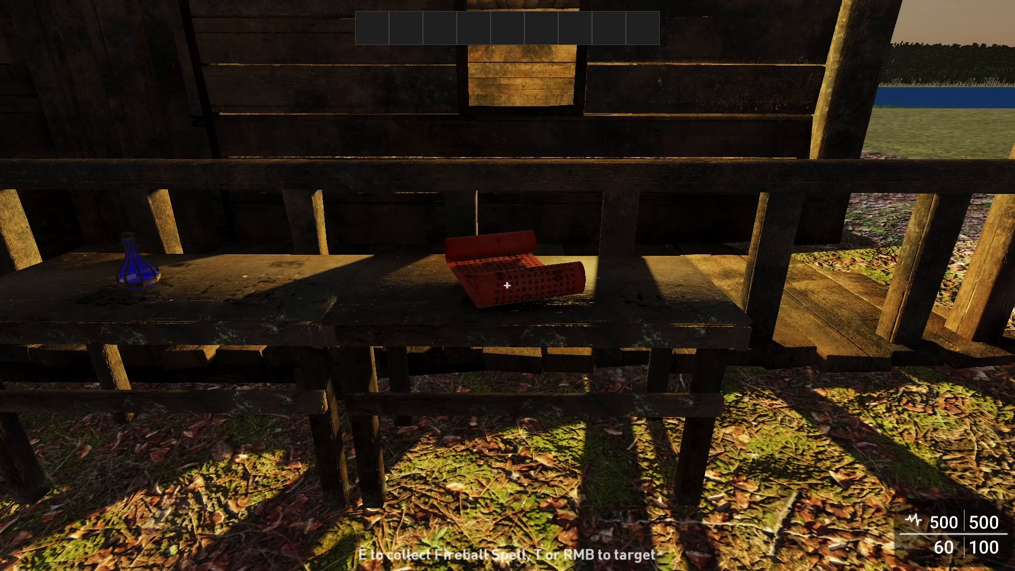
pyautogui.press('d')
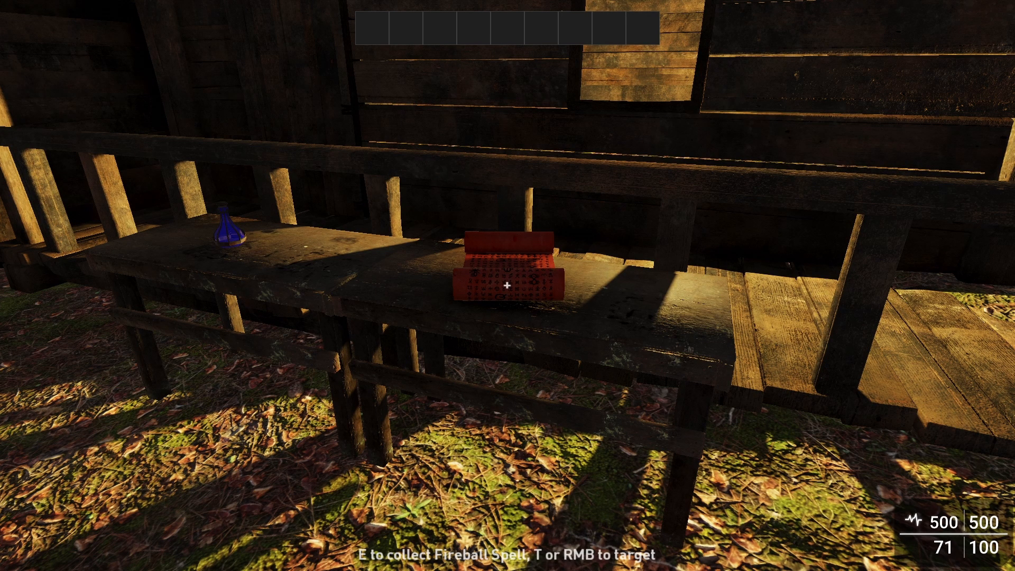
pyautogui.press('e')
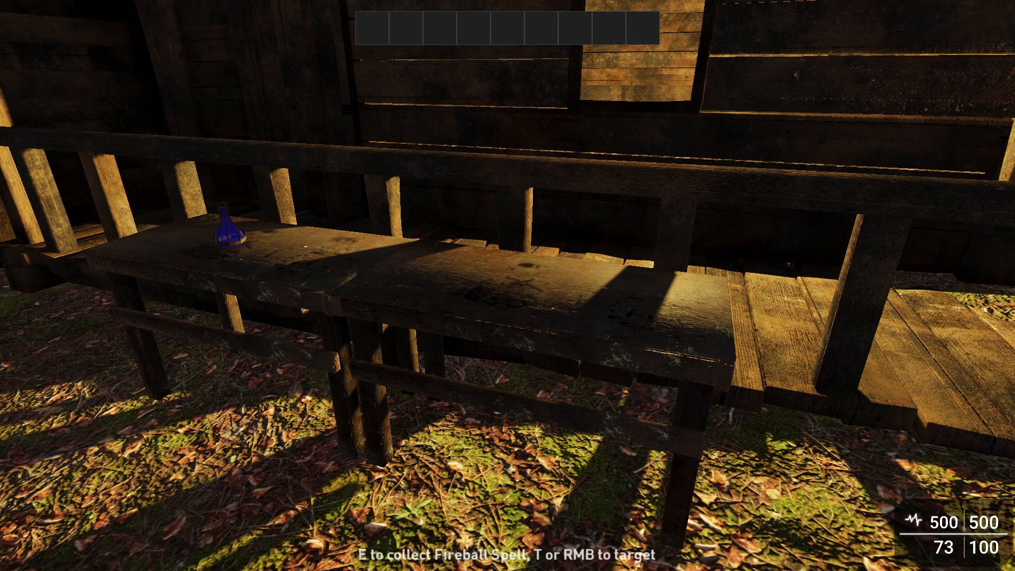
# Assign the Fireball Spell from the inventory to the first hotkey slot and leave the inventory.
pyautogui.press('i')
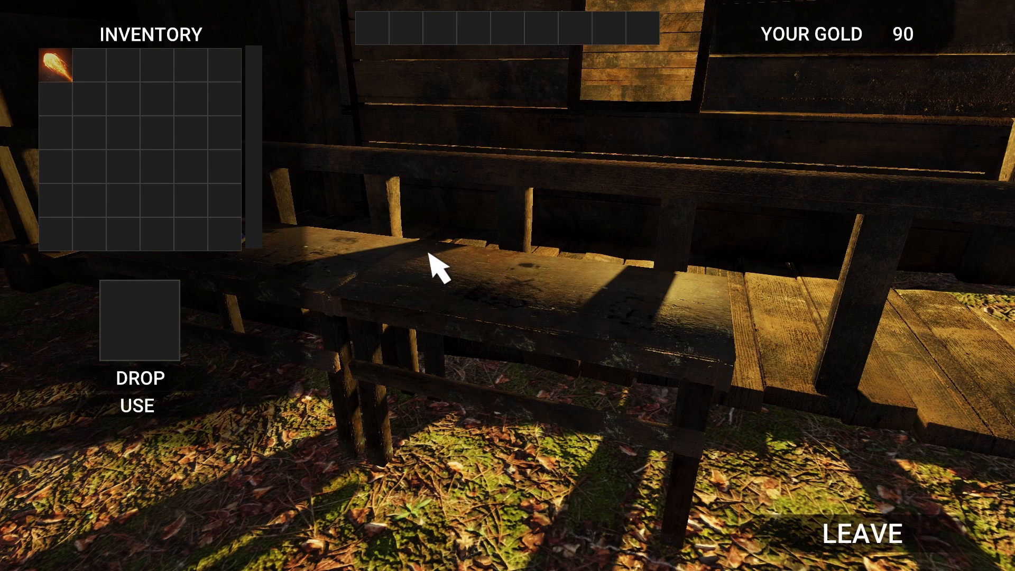
pyautogui.moveTo(61, 70); pyautogui.dragTo(388, 33)
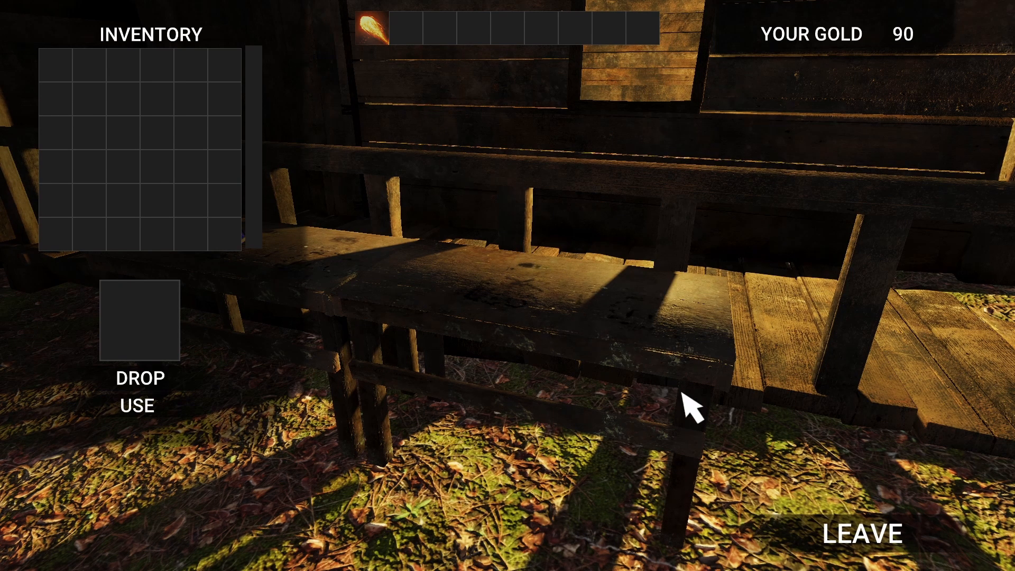
pyautogui.click(867, 535)
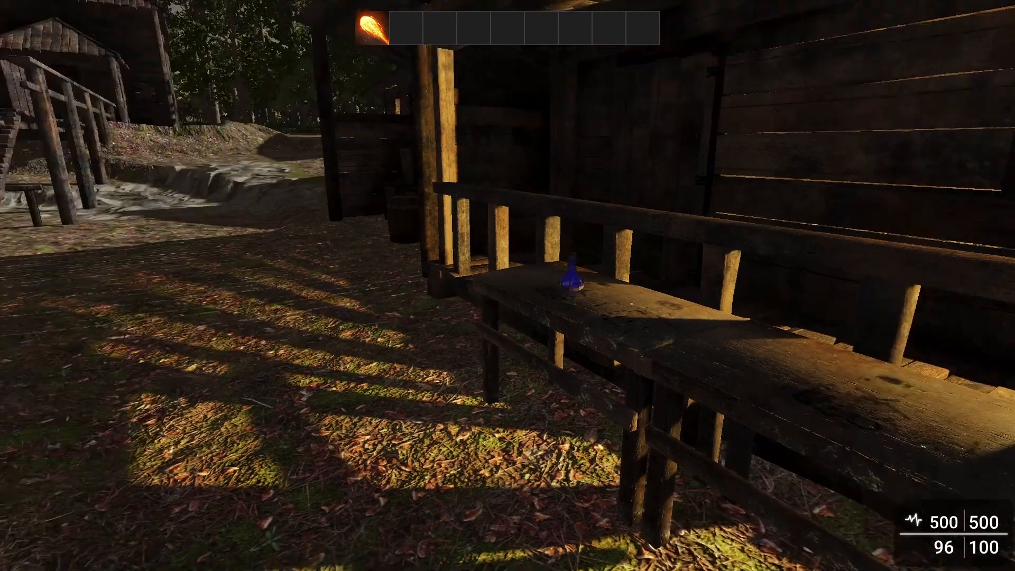
# Go to the zombie cage, target zombie Z1 and cast the fireball from hotkey slot 1 at it.
pyautogui.press('w')
pyautogui.press('w')
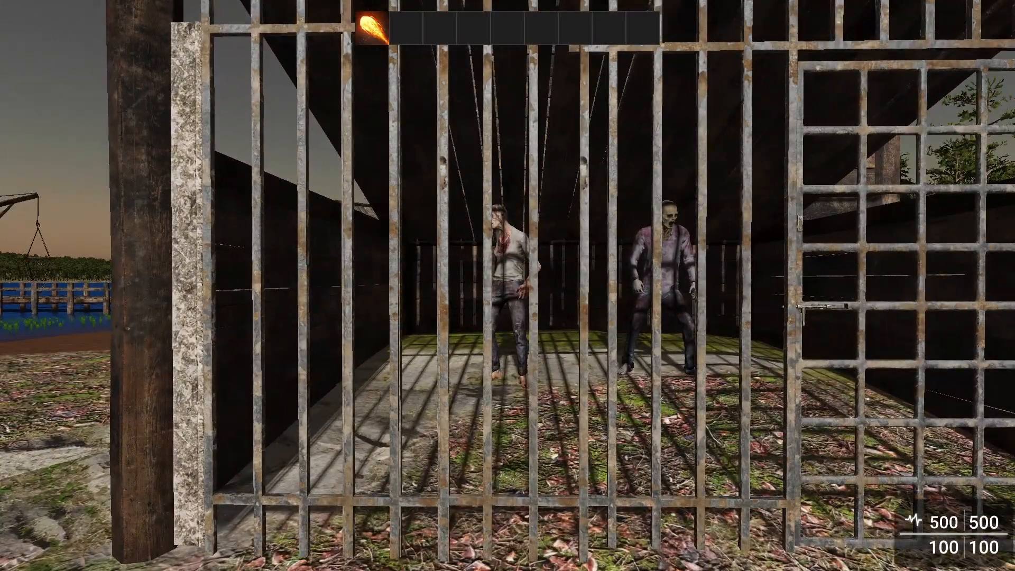
pyautogui.press('Tab')
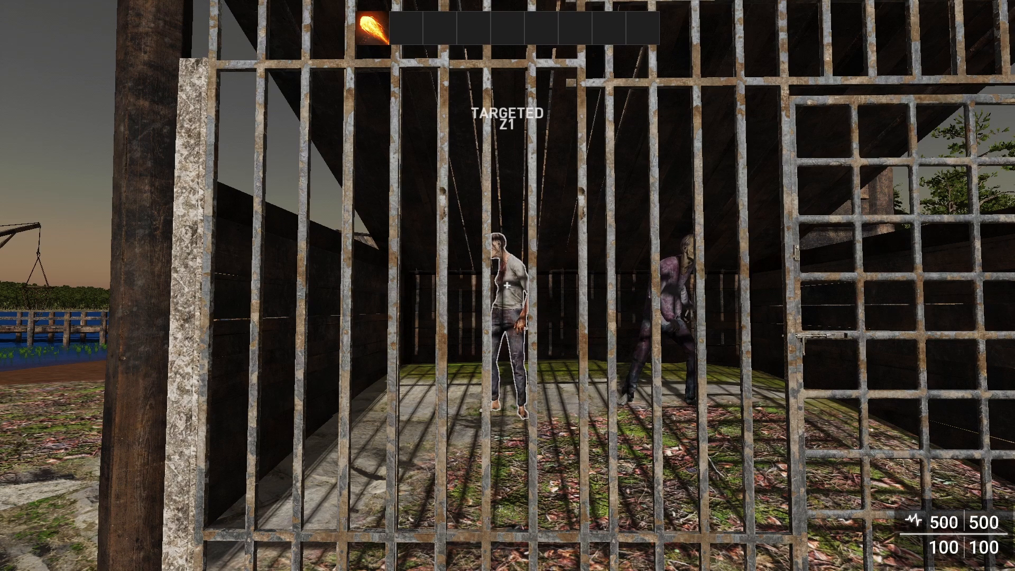
pyautogui.press('1')
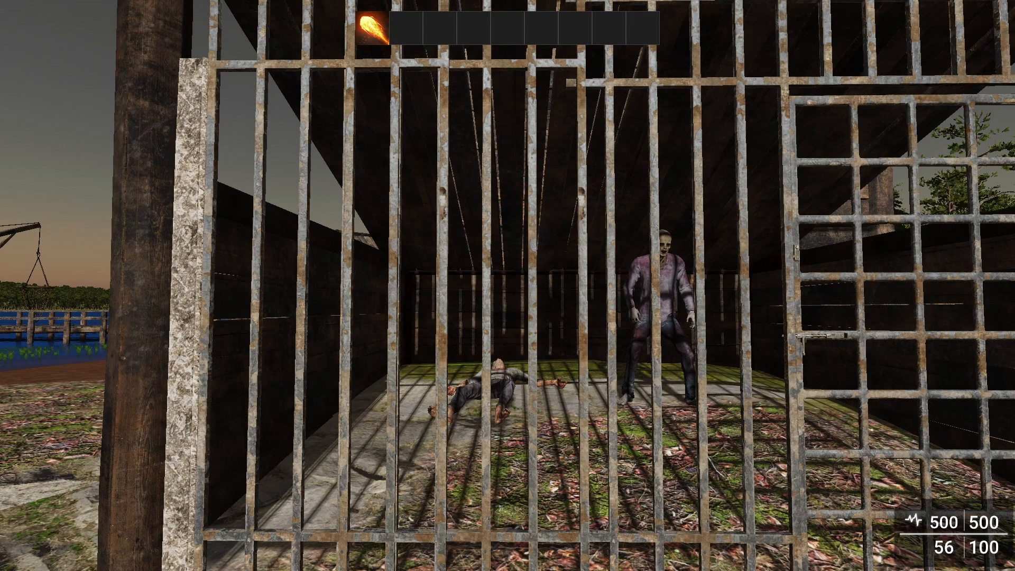
# Target zombie Z2 in the cage, cast the fireball at it and end the test play.
pyautogui.press('d')
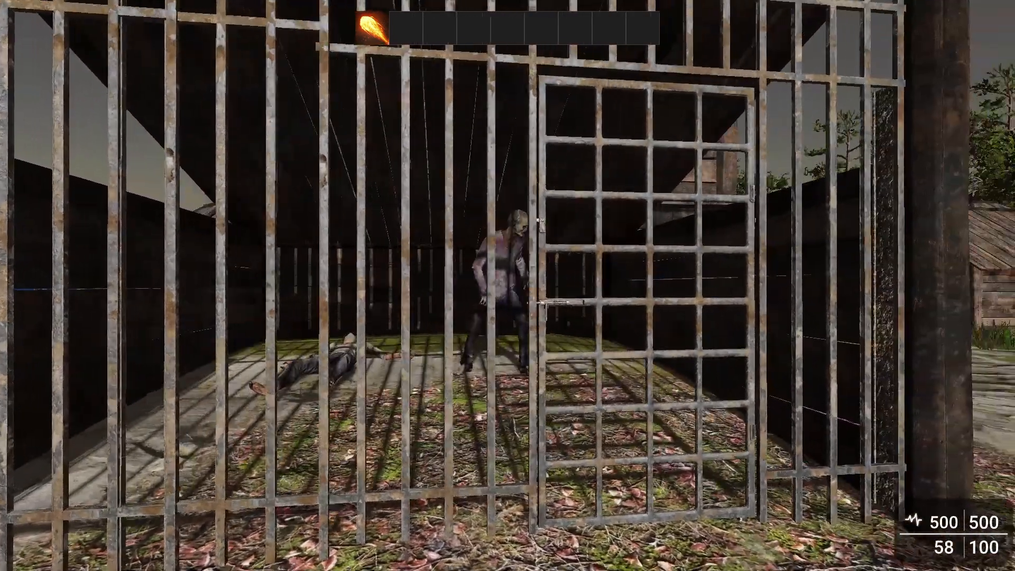
pyautogui.press('a')
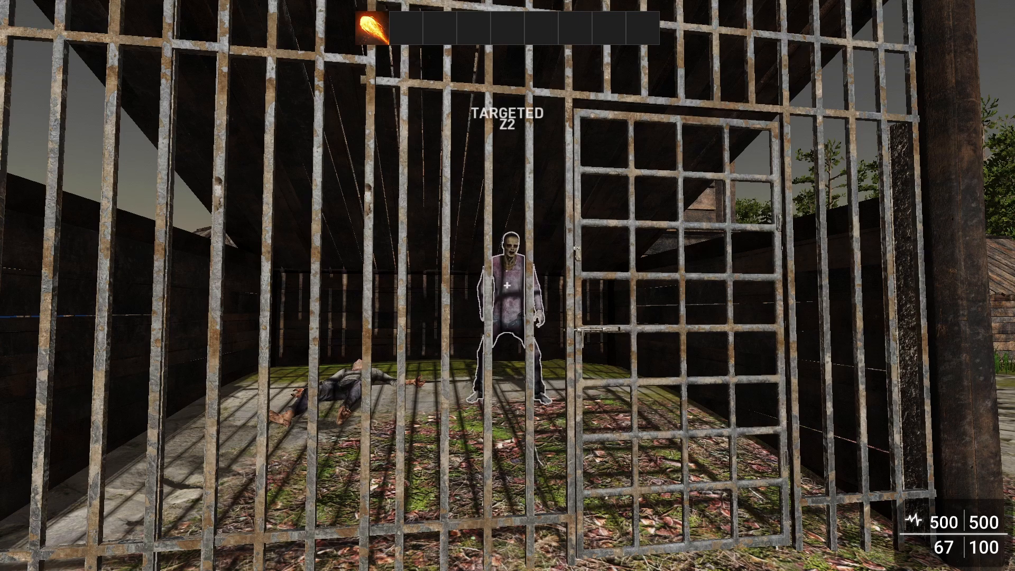
pyautogui.click(507, 286)
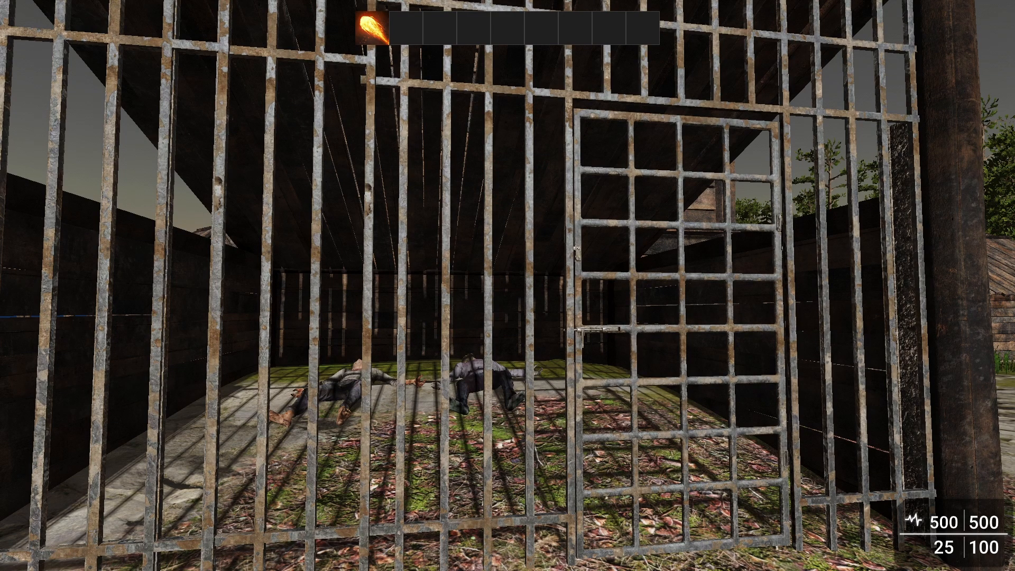
pyautogui.press('Escape')
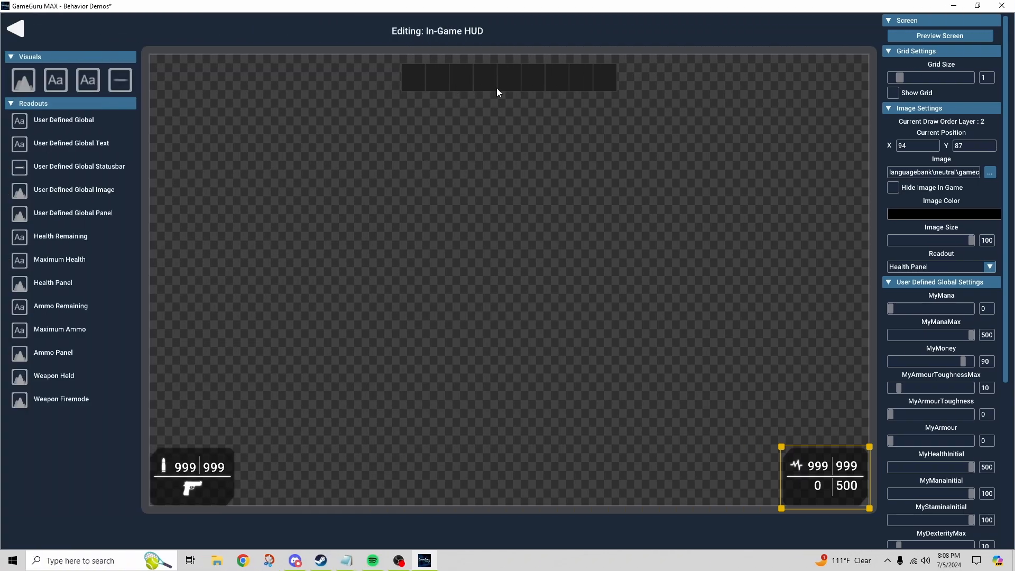
# Inspect the in-game HUD's hotkey panel and the two mana readouts below the health values.
pyautogui.click(513, 88)
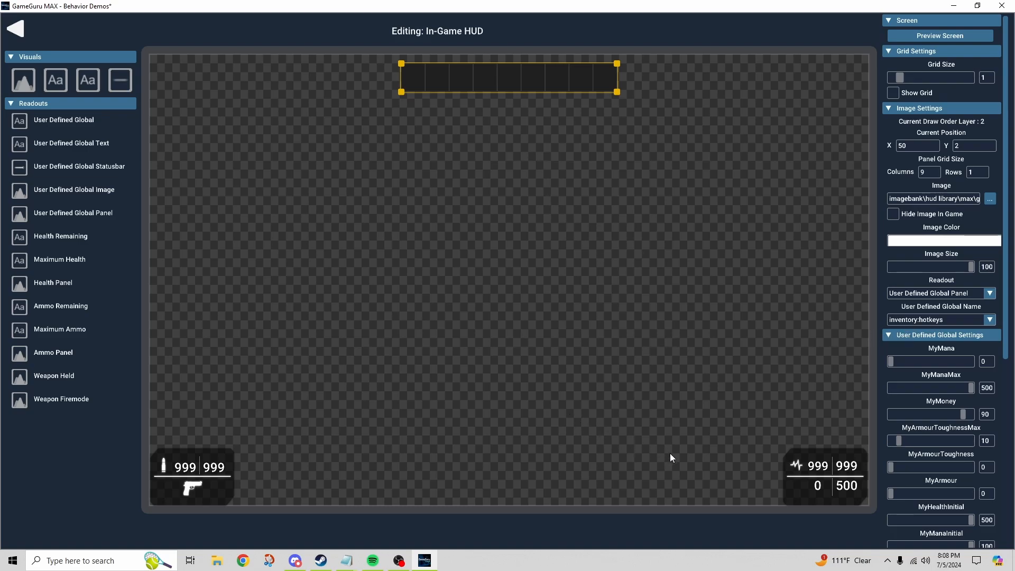
pyautogui.click(844, 489)
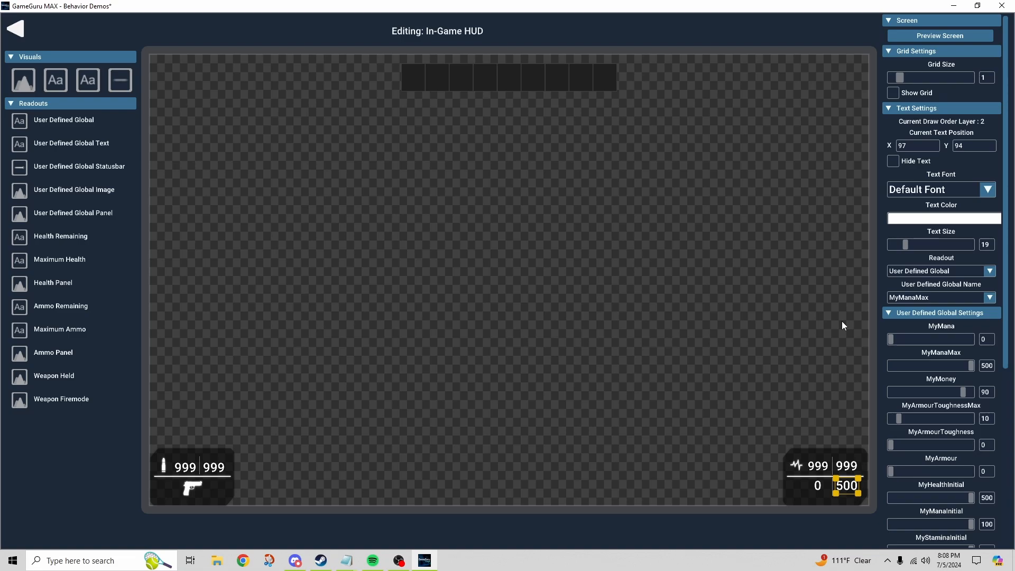
pyautogui.click(819, 486)
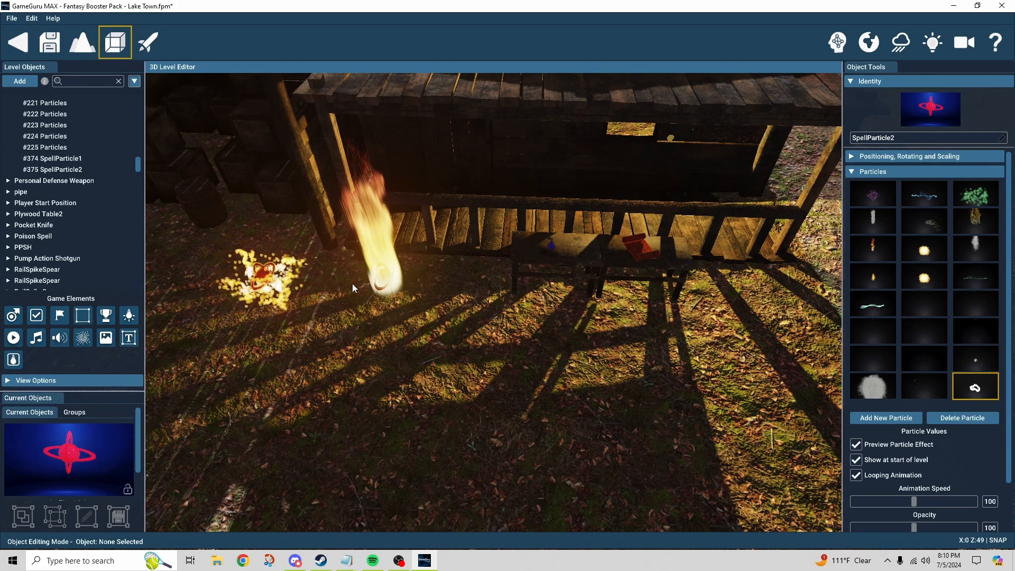
# Examine the particle settings of the swirling fire emitter and the tall flame emitter beside the porch.
pyautogui.click(267, 279)
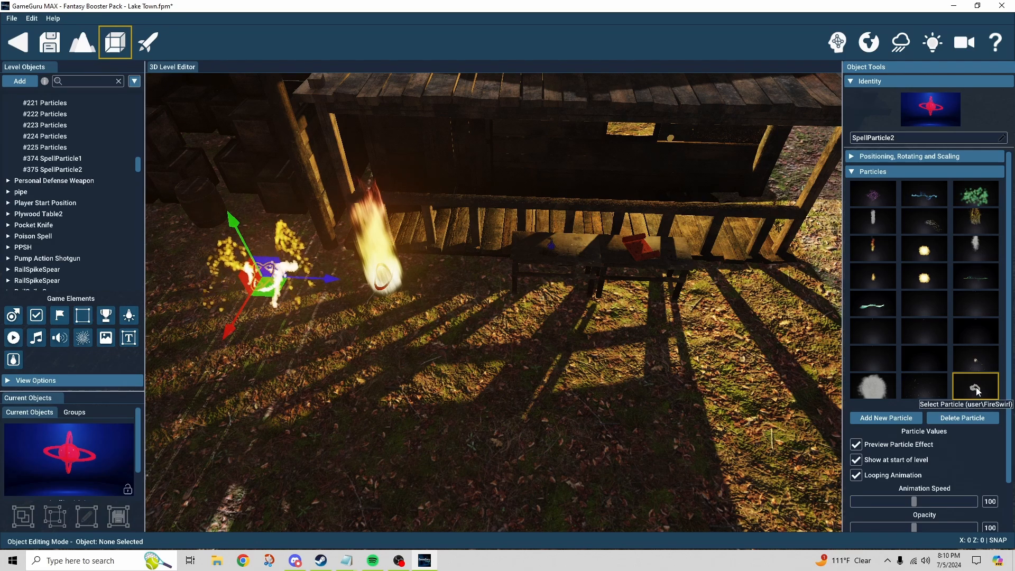
pyautogui.click(370, 297)
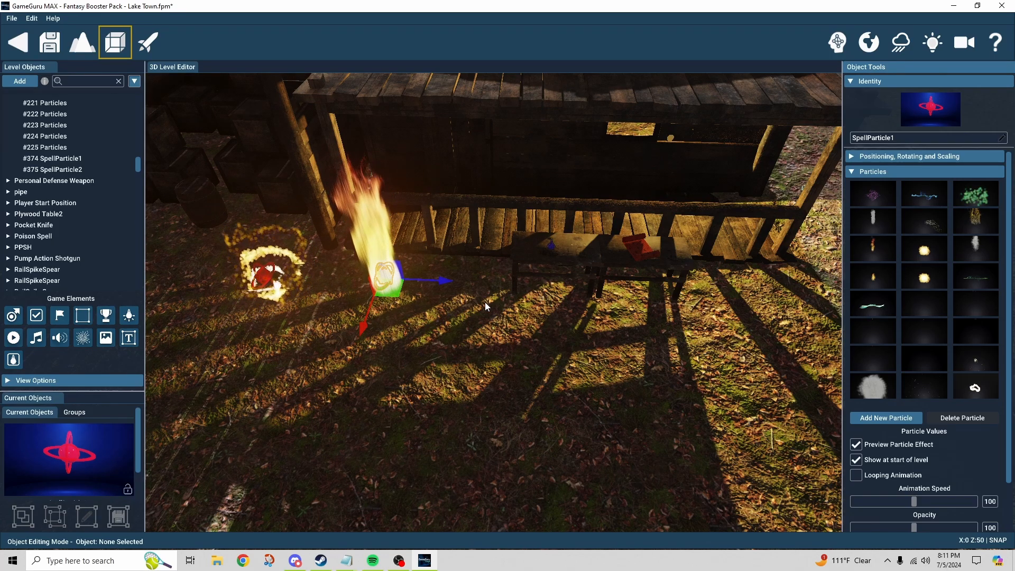
# Select the fireball scroll on the table and review its behavior settings from the prompt text down to the sounds.
pyautogui.click(636, 252)
pyautogui.moveTo(636, 252); pyautogui.dragTo(718, 212, button='right')
pyautogui.press('w')
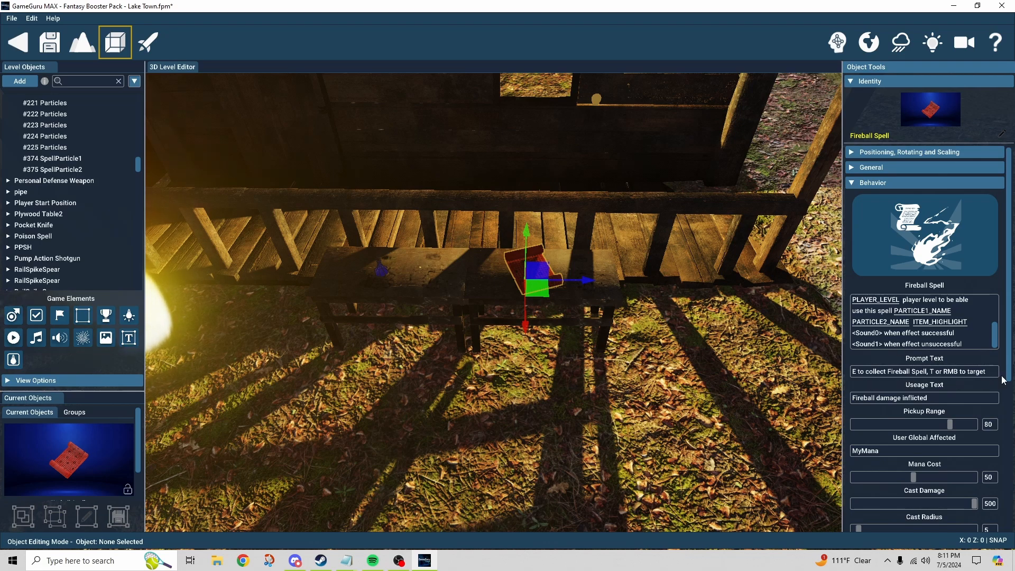
pyautogui.scroll(-1, 1003, 380)
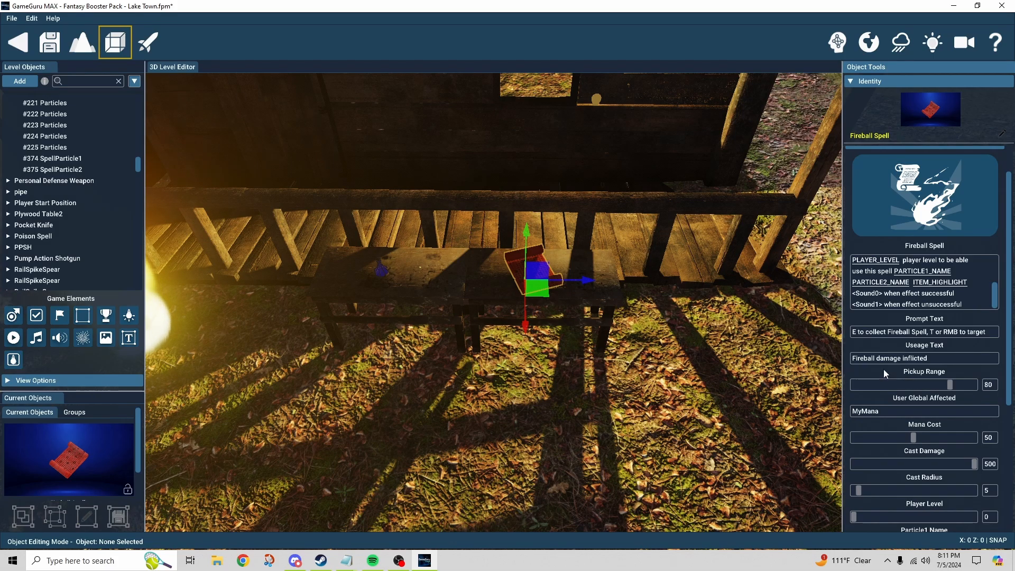
pyautogui.scroll(-1, 995, 406)
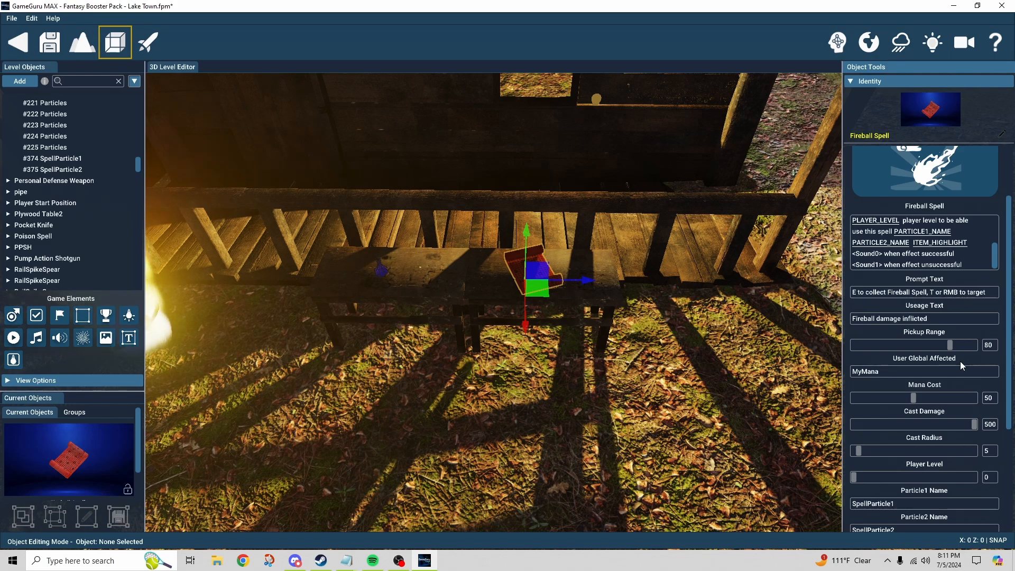
pyautogui.scroll(-1, 959, 361)
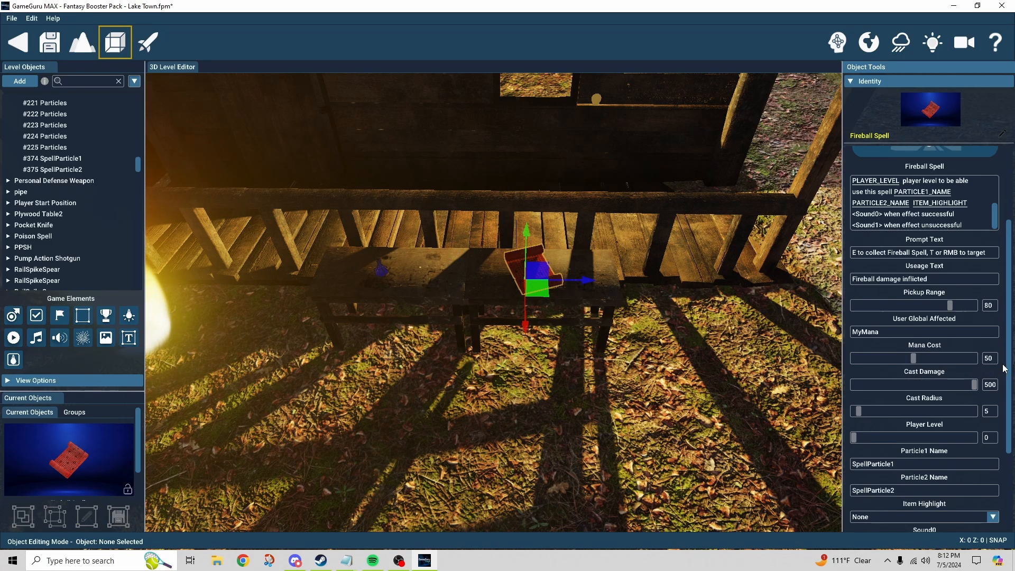
pyautogui.scroll(-3, 1004, 368)
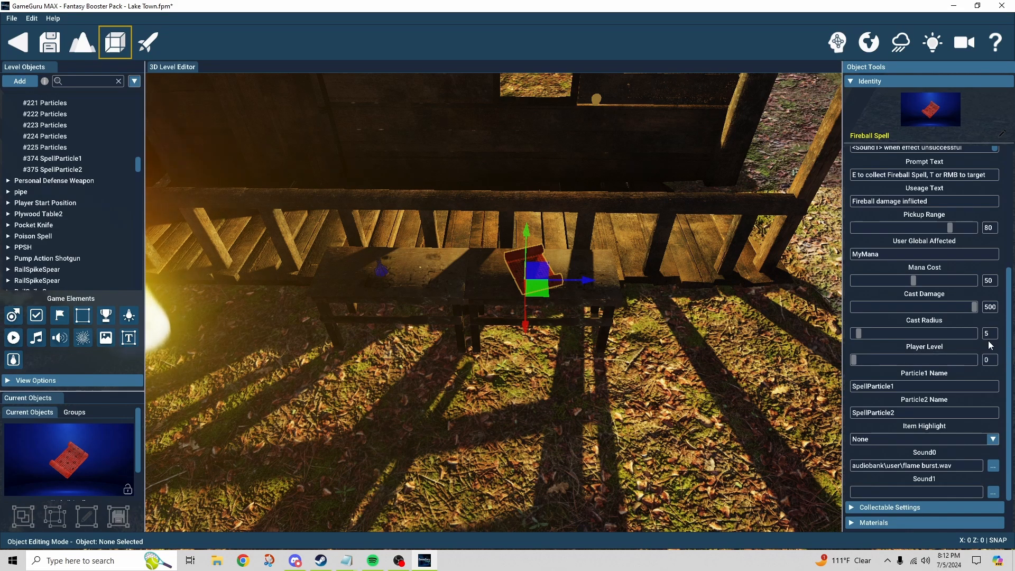
pyautogui.scroll(-1, 989, 347)
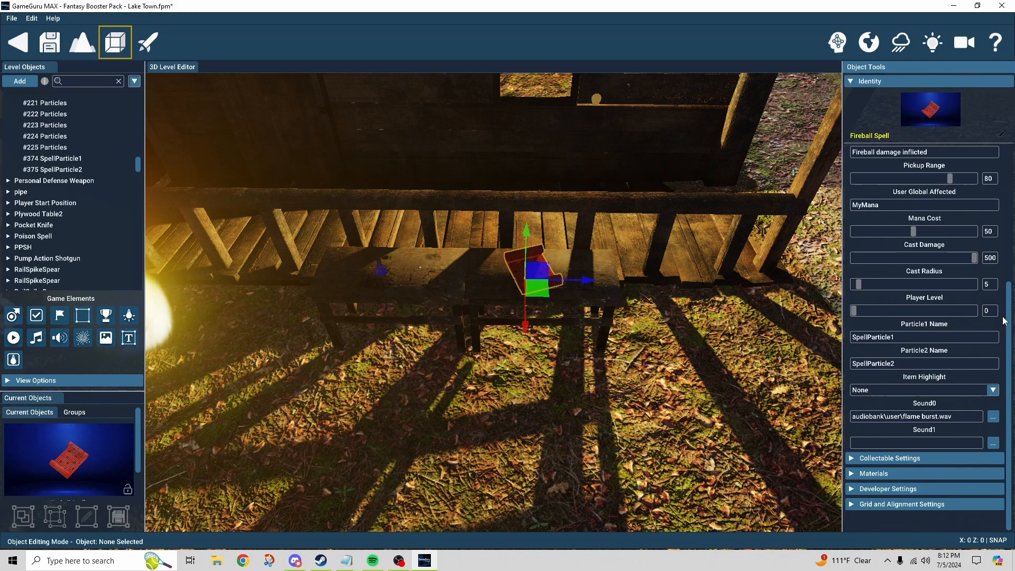
# Check the object names of both fire emitters against the scroll's Particle1 and Particle2 names.
pyautogui.press('s')
pyautogui.moveTo(726, 404); pyautogui.dragTo(632, 401, button='right')
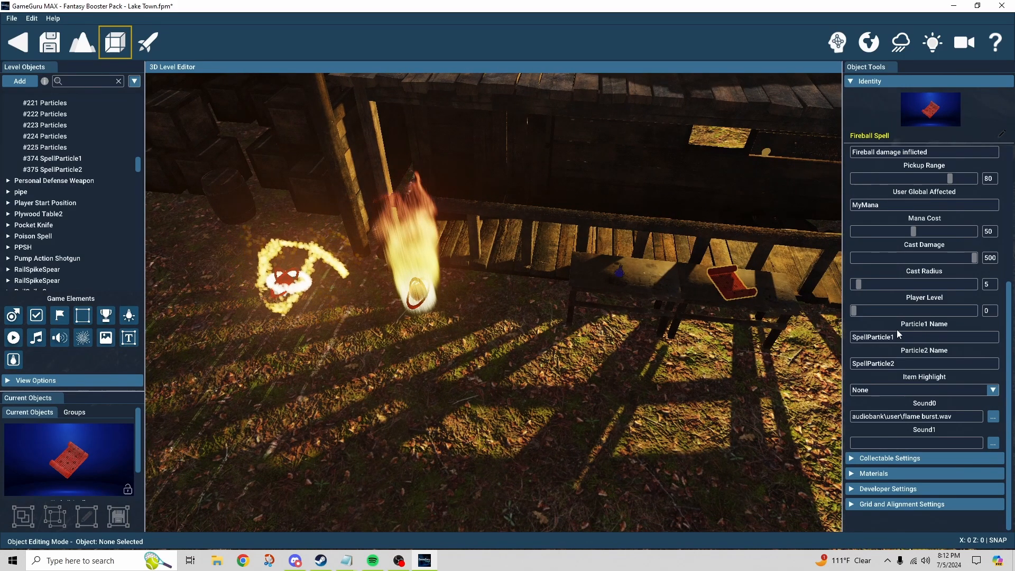
pyautogui.click(419, 298)
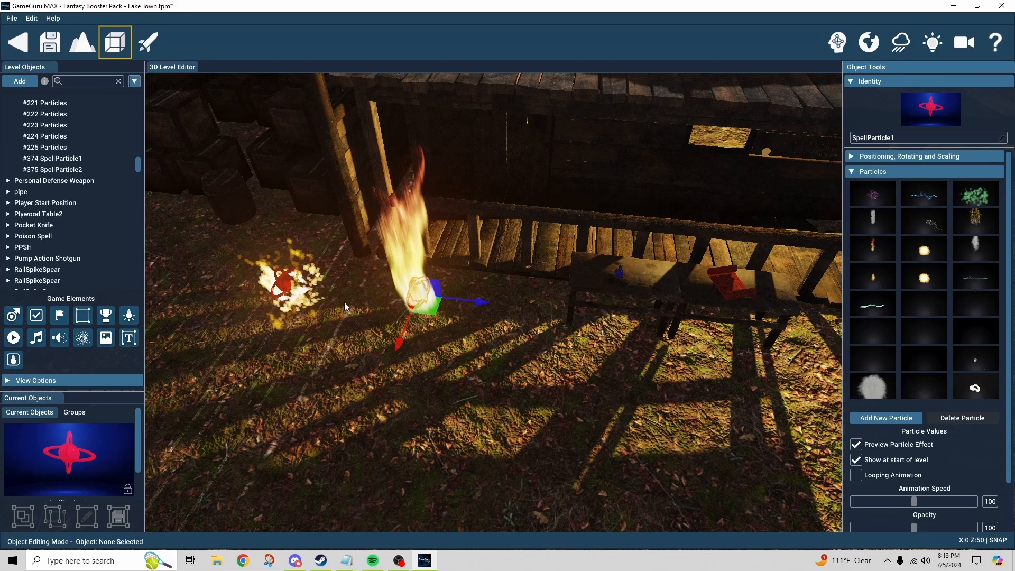
pyautogui.click(289, 286)
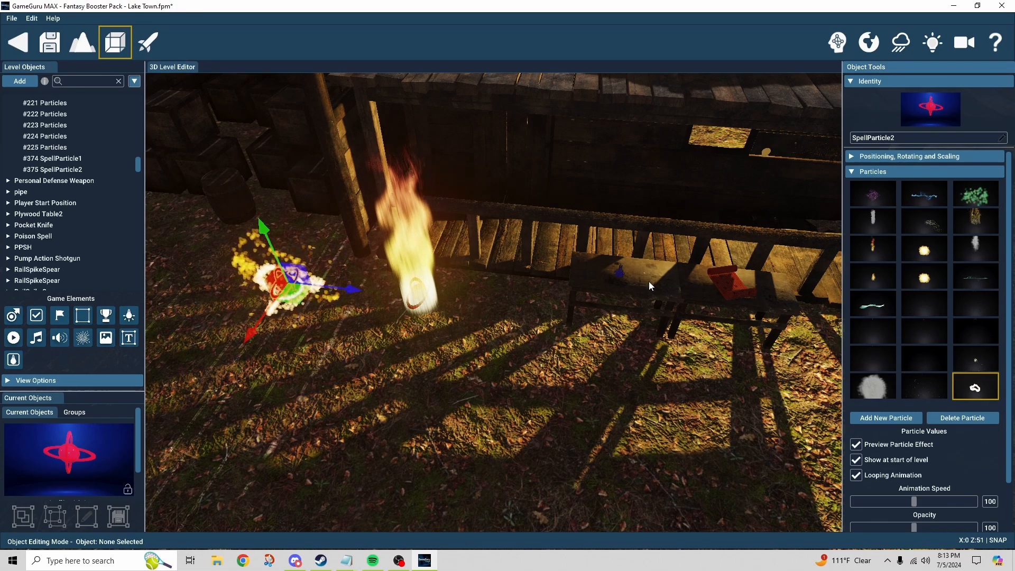
# Reselect the fireball scroll and view the available Item Highlight options in its behavior settings.
pyautogui.click(729, 282)
pyautogui.scroll(-5, 888, 438)
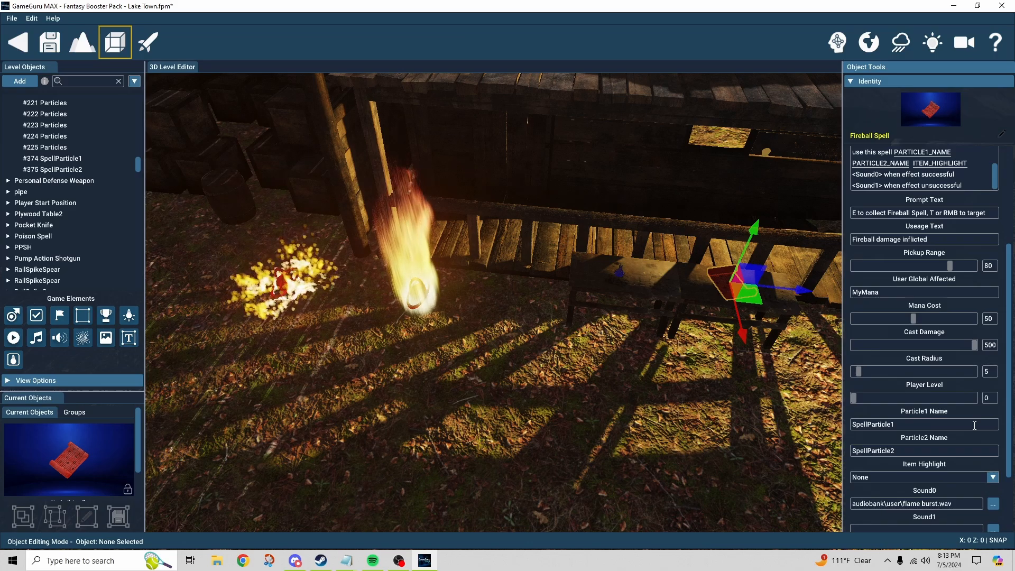
pyautogui.scroll(-2, 998, 426)
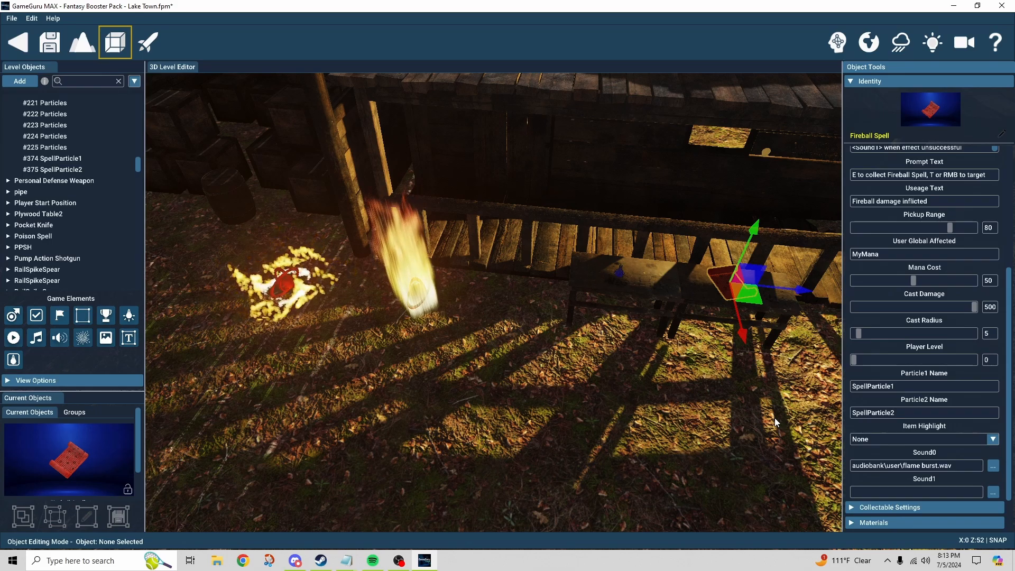
pyautogui.click(994, 440)
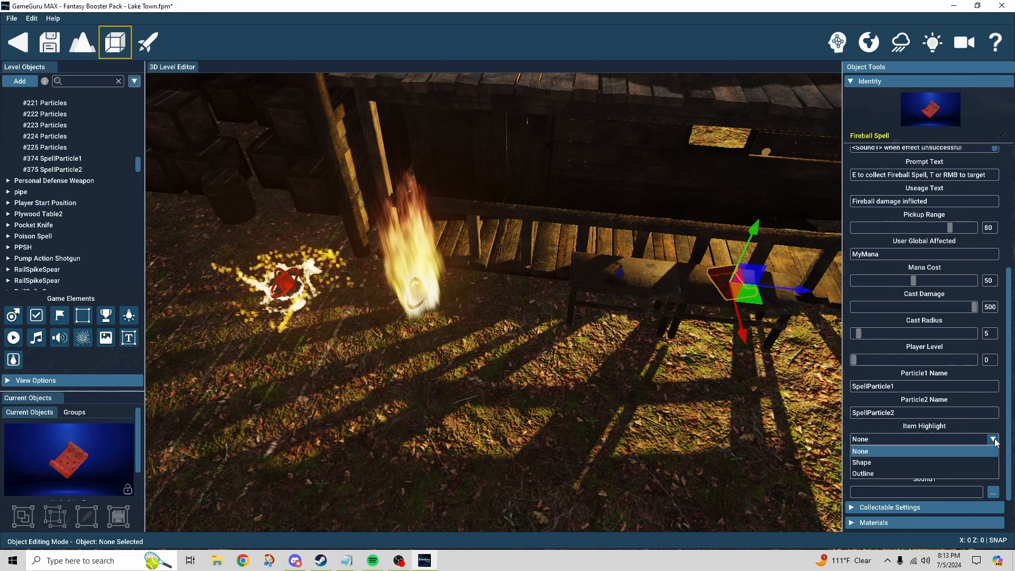
pyautogui.moveTo(746, 434); pyautogui.dragTo(793, 426, button='right')
pyautogui.press('w')
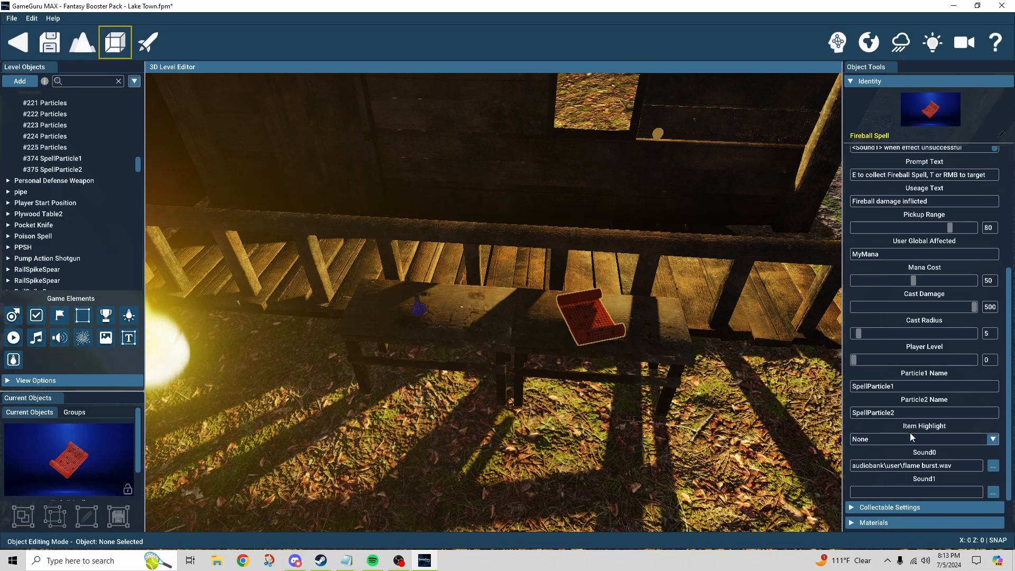
pyautogui.click(913, 438)
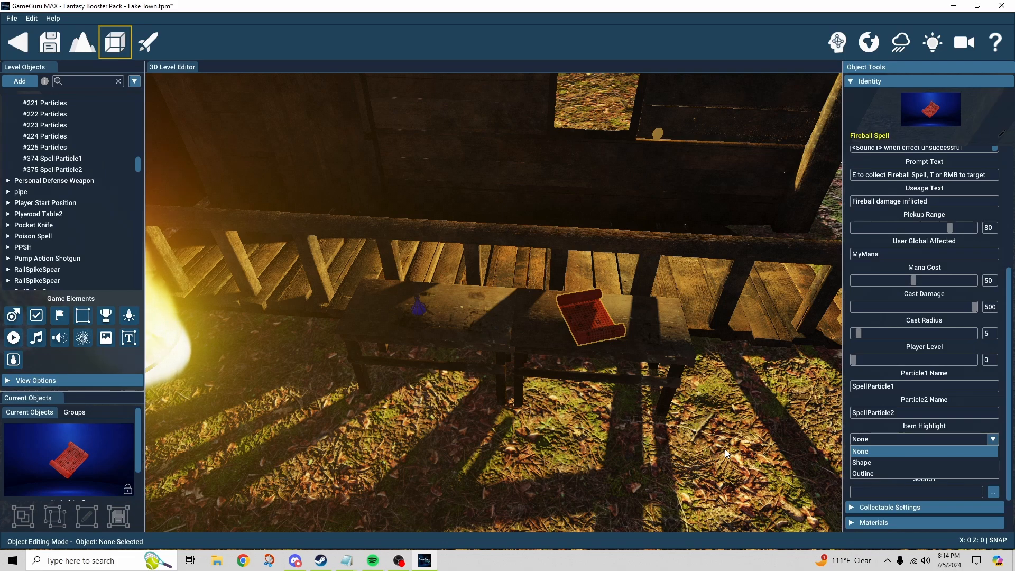
# Look at the blue potion bottle's behavior settings and return to the fireball scroll's settings.
pyautogui.click(415, 304)
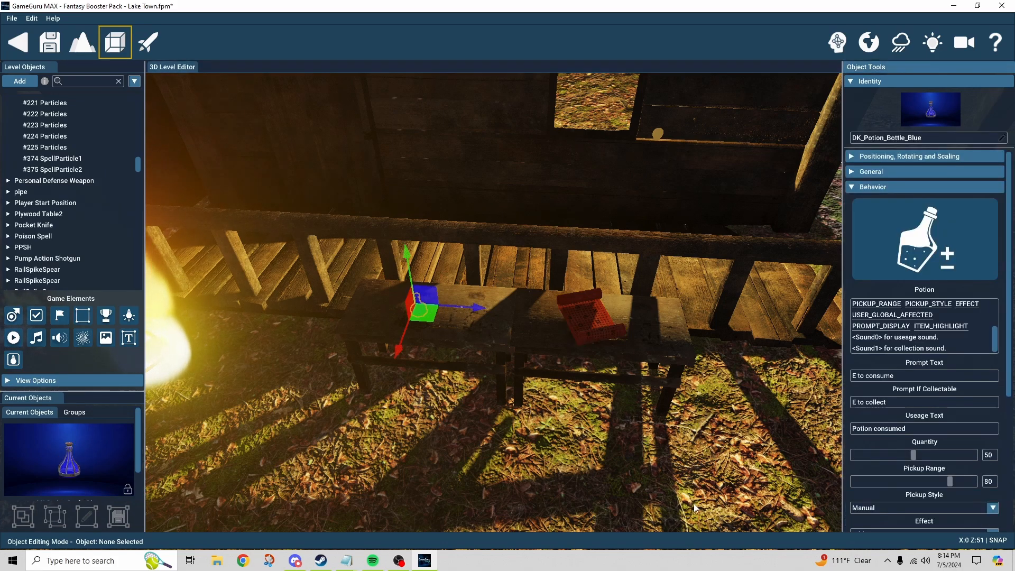
pyautogui.click(586, 333)
pyautogui.scroll(-5, 979, 453)
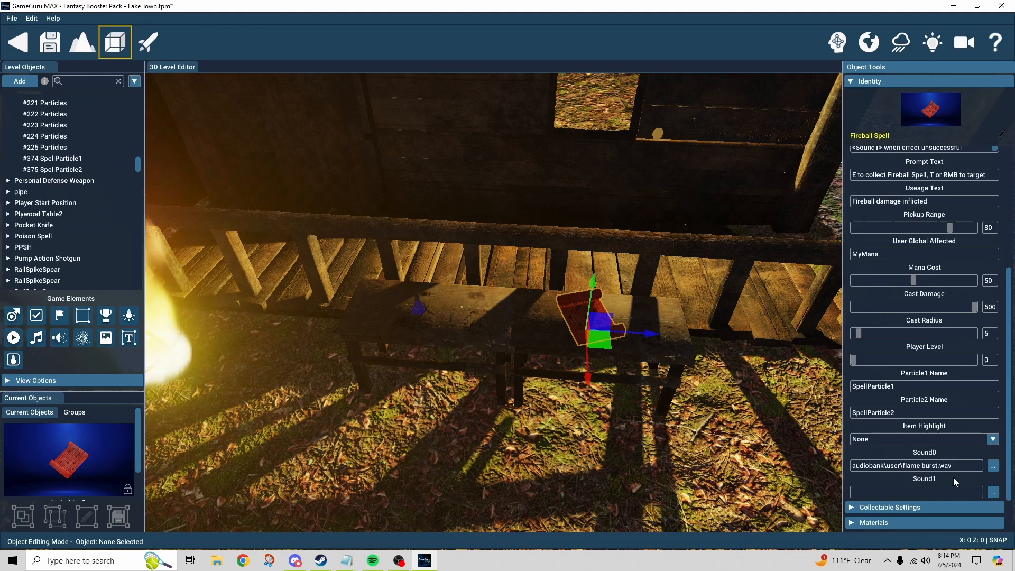
# Search the object library for "spell", look over the spell scrolls and close the library without adding anything.
pyautogui.press('s')
pyautogui.moveTo(705, 479)
pyautogui.mouseDown(button='right')
pyautogui.moveTo(634, 471)
pyautogui.moveTo(705, 478)
pyautogui.mouseUp(button='right')
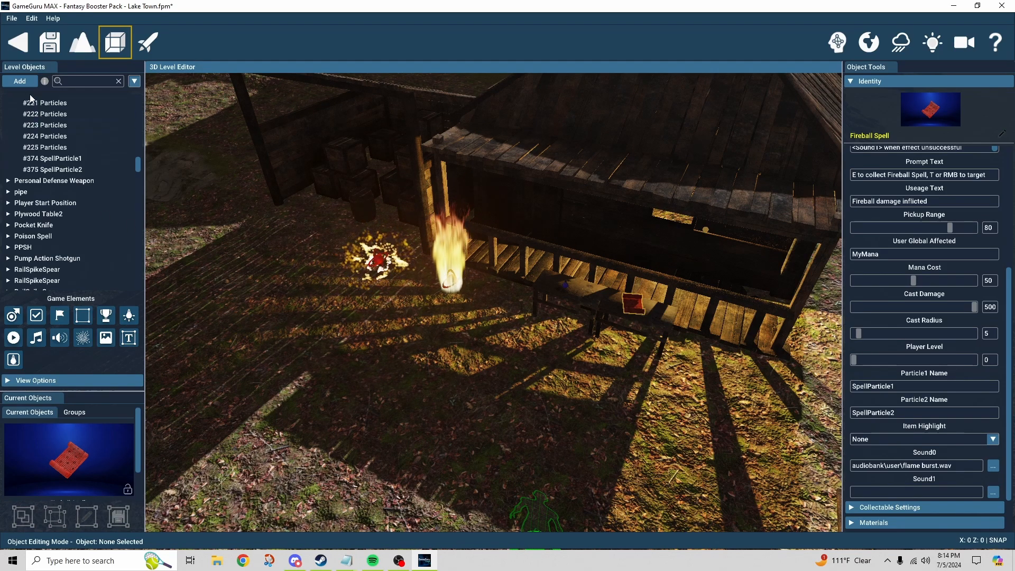
pyautogui.click(20, 80)
pyautogui.click(340, 131)
pyautogui.write('spell')
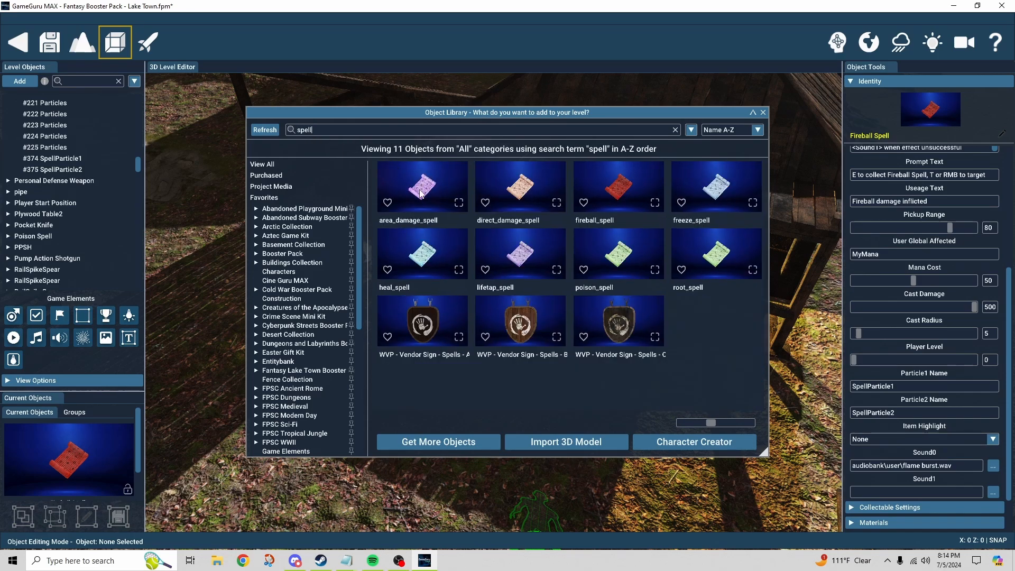
pyautogui.moveTo(434, 193)
pyautogui.click(763, 112)
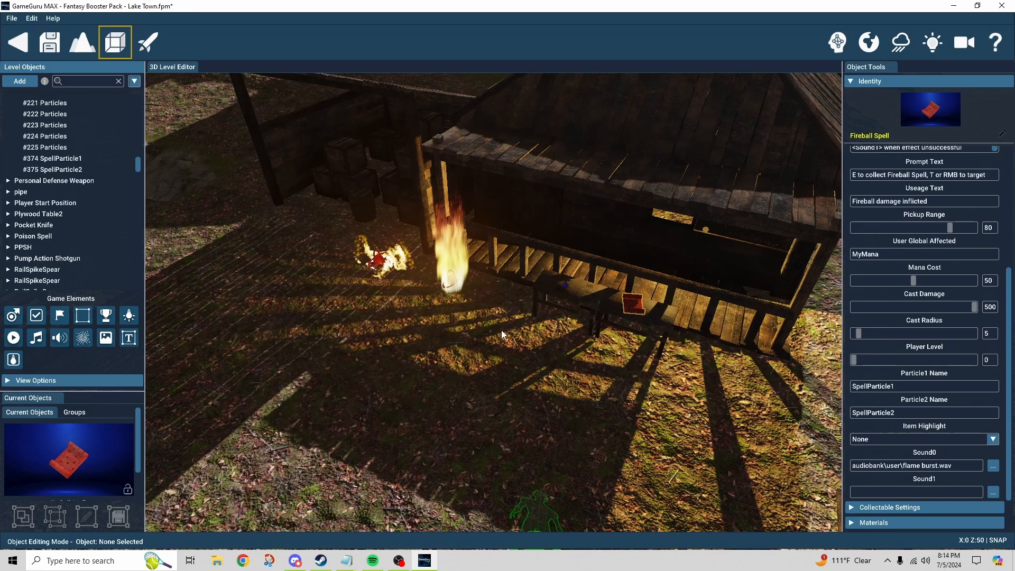
# Take a closer look at the two spell particle emitters in front of the porch.
pyautogui.scroll(3, 501, 330)
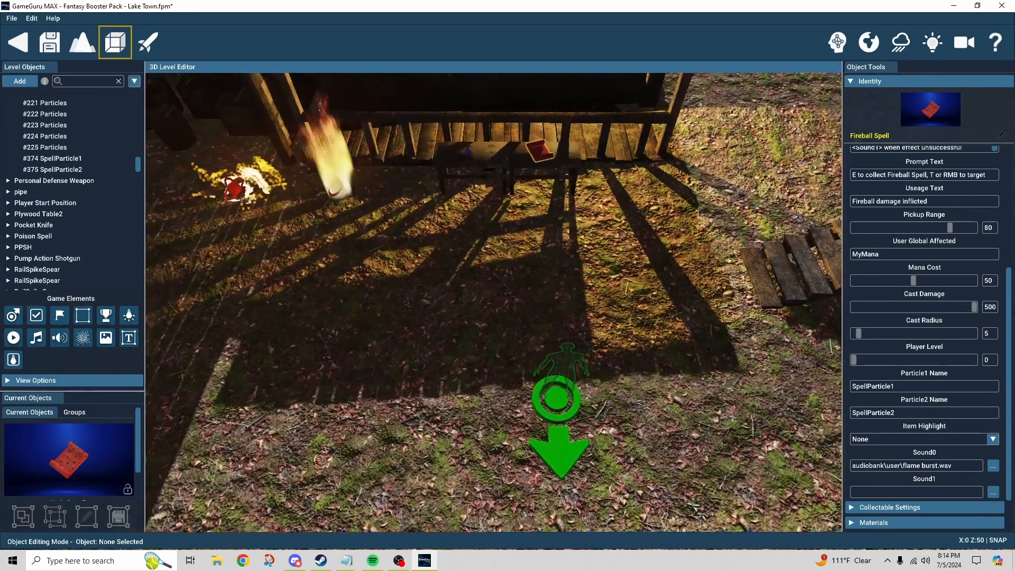
pyautogui.press('w')
pyautogui.moveTo(501, 329); pyautogui.dragTo(503, 331, button='right')
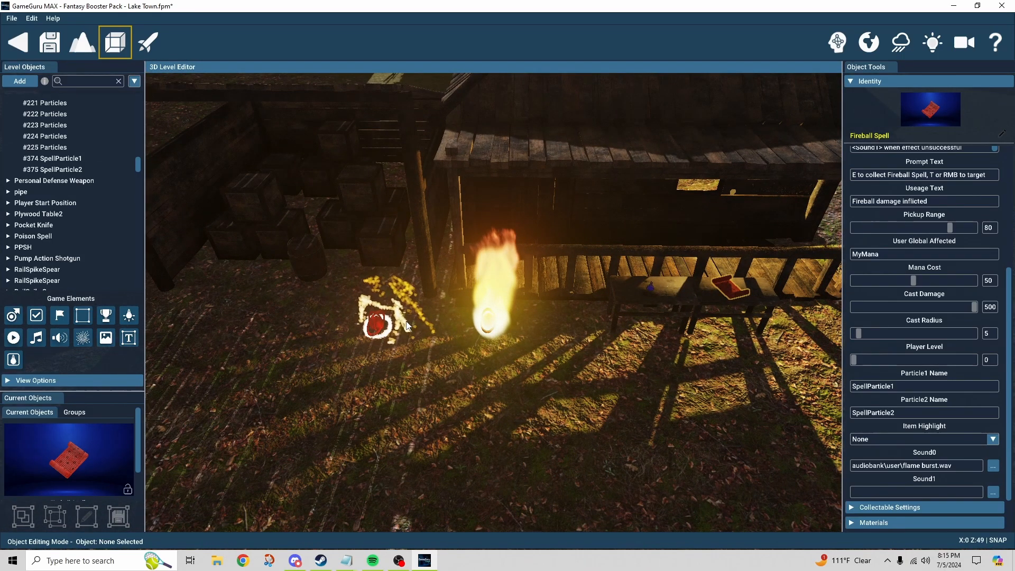